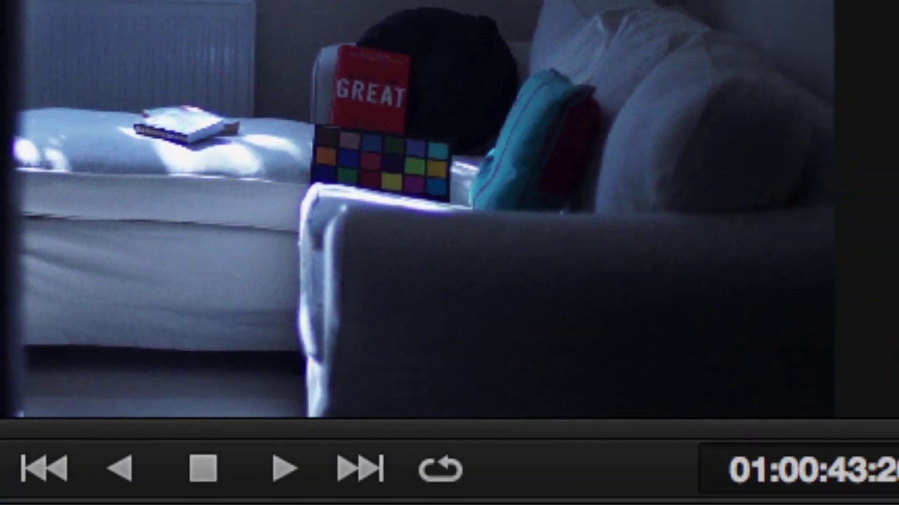
# - Compare the differently exposed sofa clips 07, 08 and 09, examining their shadow and highlight detail in the viewer and scopes
pyautogui.press('Down')
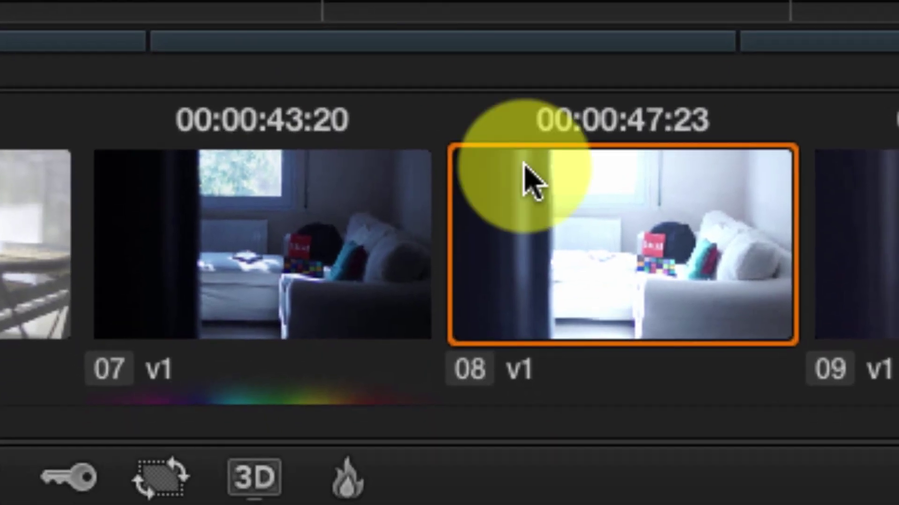
pyautogui.click(358, 328)
pyautogui.click(574, 281)
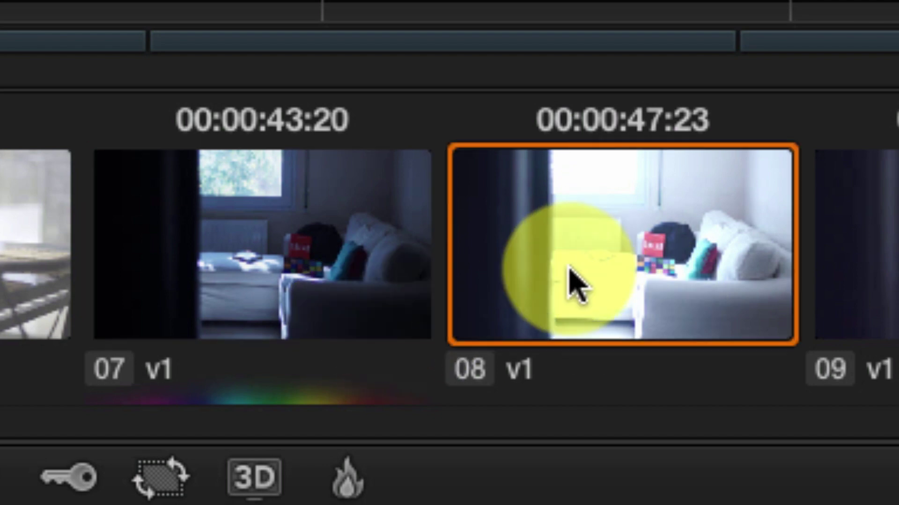
pyautogui.click(235, 311)
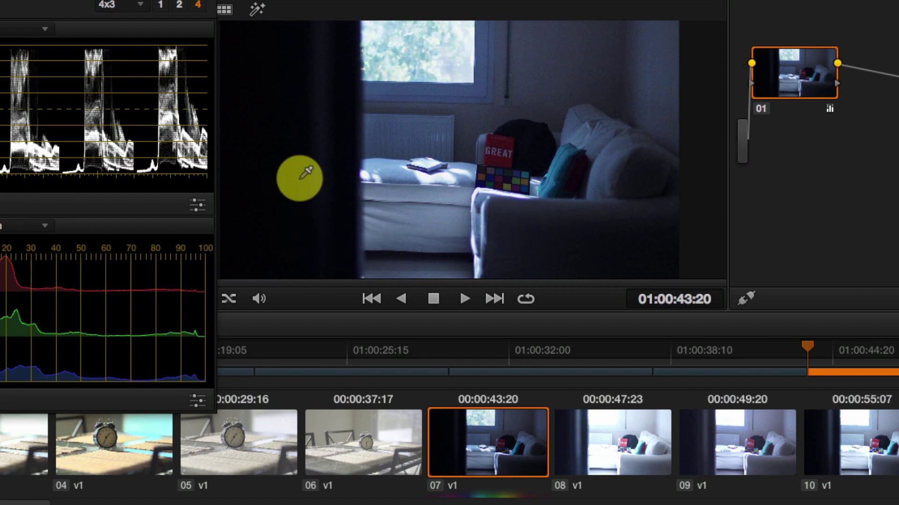
pyautogui.click(641, 472)
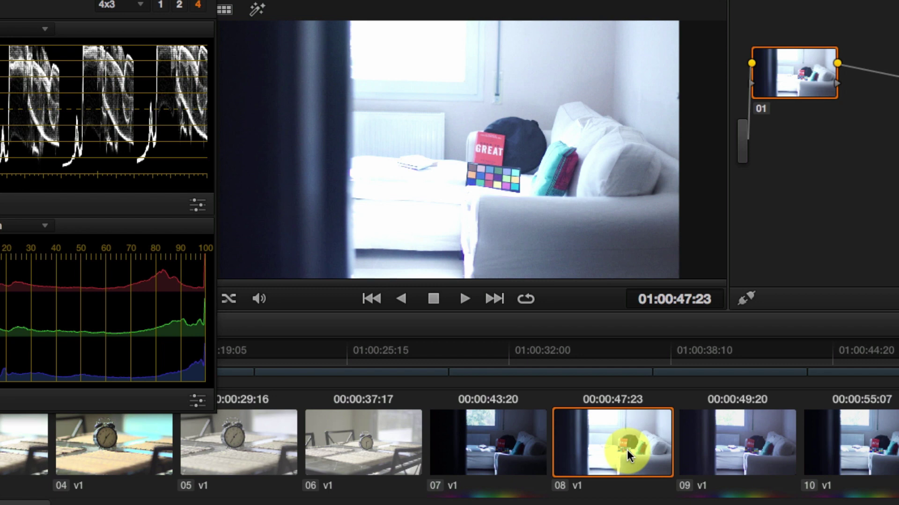
pyautogui.click(768, 442)
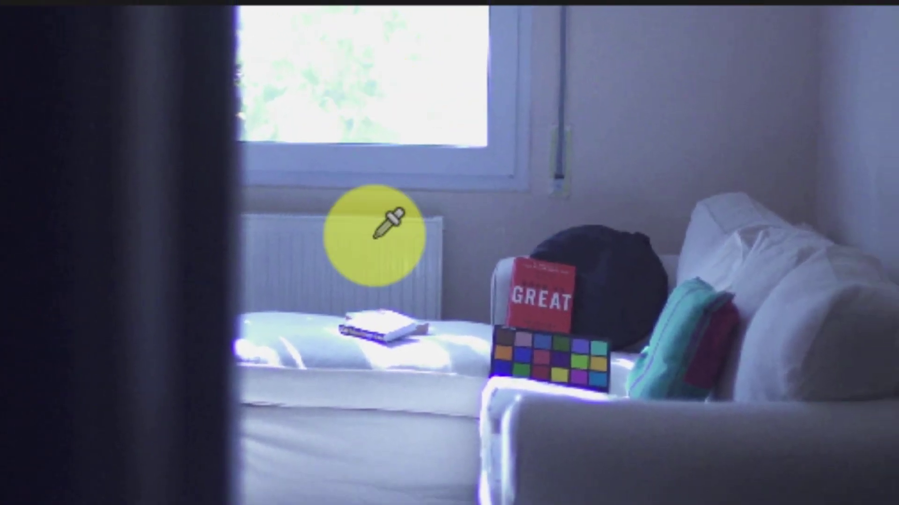
pyautogui.click(588, 404)
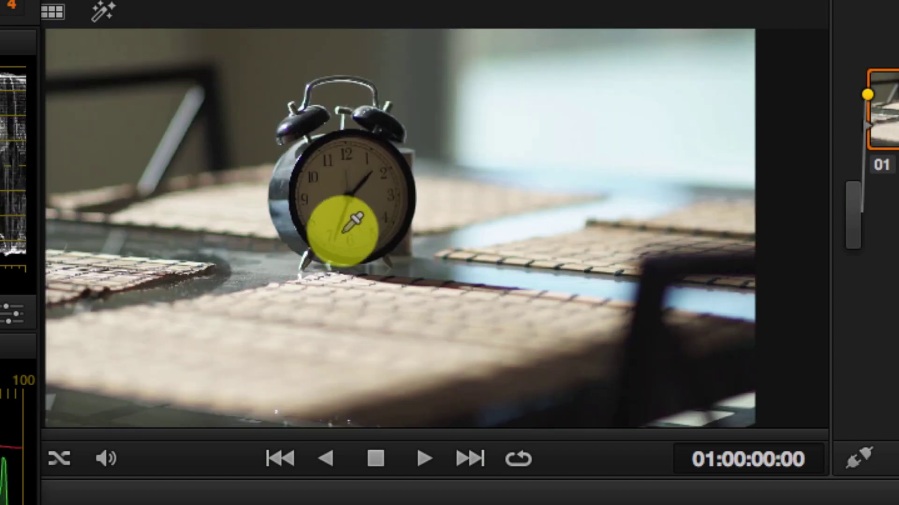
# - Examine the alarm clock's exposure and colour across clips 01 to 05, comparing the viewer image with the parade and histogram
pyautogui.moveTo(357, 237)
pyautogui.mouseDown()
pyautogui.moveTo(367, 267)
pyautogui.moveTo(364, 233)
pyautogui.mouseUp()
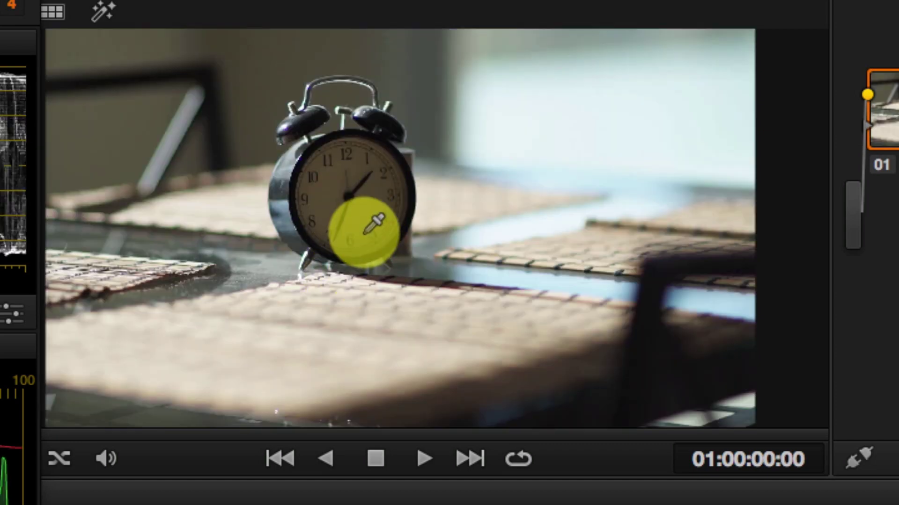
pyautogui.moveTo(364, 233)
pyautogui.mouseDown()
pyautogui.moveTo(602, 144)
pyautogui.moveTo(597, 116)
pyautogui.moveTo(646, 377)
pyautogui.moveTo(645, 158)
pyautogui.moveTo(779, 123)
pyautogui.moveTo(662, 32)
pyautogui.moveTo(492, 94)
pyautogui.moveTo(697, 150)
pyautogui.moveTo(361, 80)
pyautogui.moveTo(716, 145)
pyautogui.moveTo(691, 163)
pyautogui.moveTo(359, 183)
pyautogui.mouseUp()
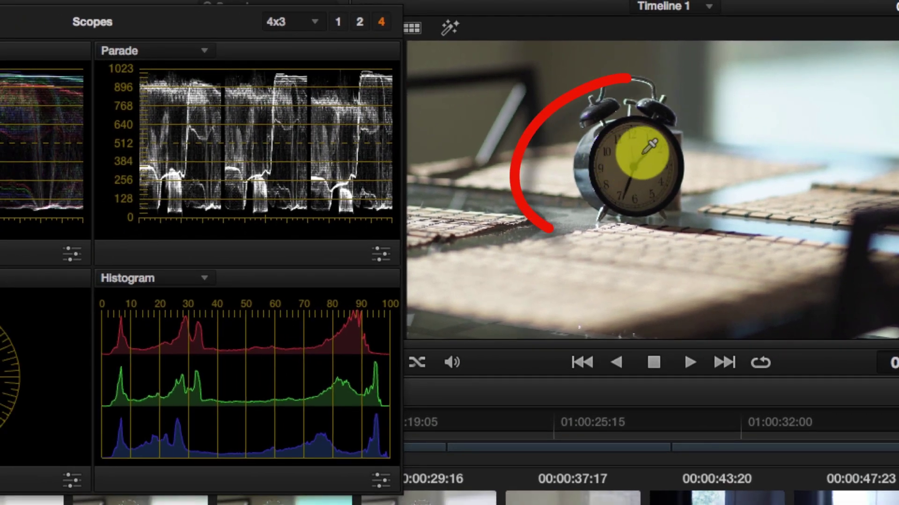
pyautogui.moveTo(647, 149)
pyautogui.mouseDown()
pyautogui.moveTo(598, 156)
pyautogui.moveTo(653, 186)
pyautogui.mouseUp()
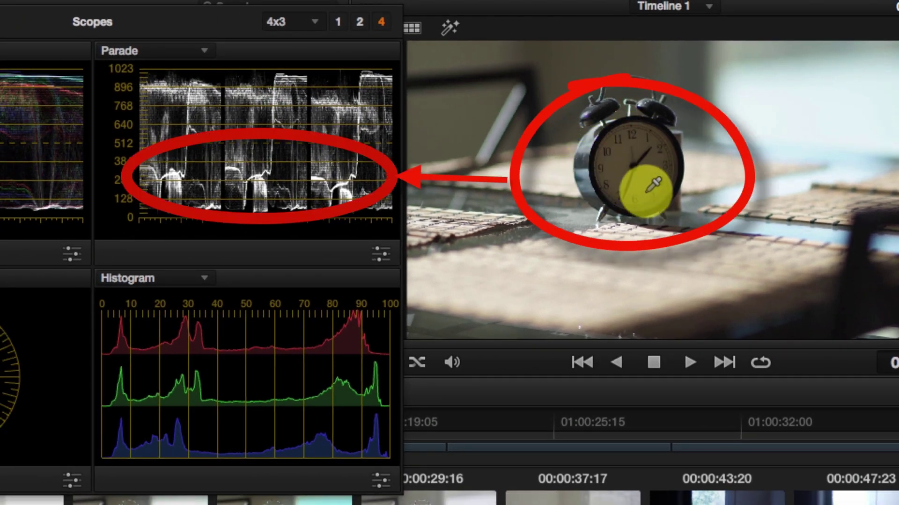
pyautogui.moveTo(652, 186); pyautogui.dragTo(653, 186)
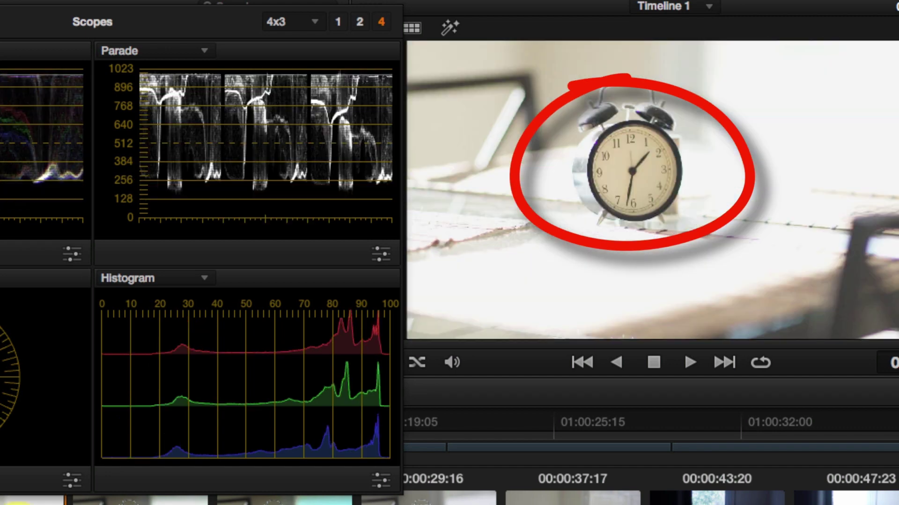
pyautogui.click(589, 143)
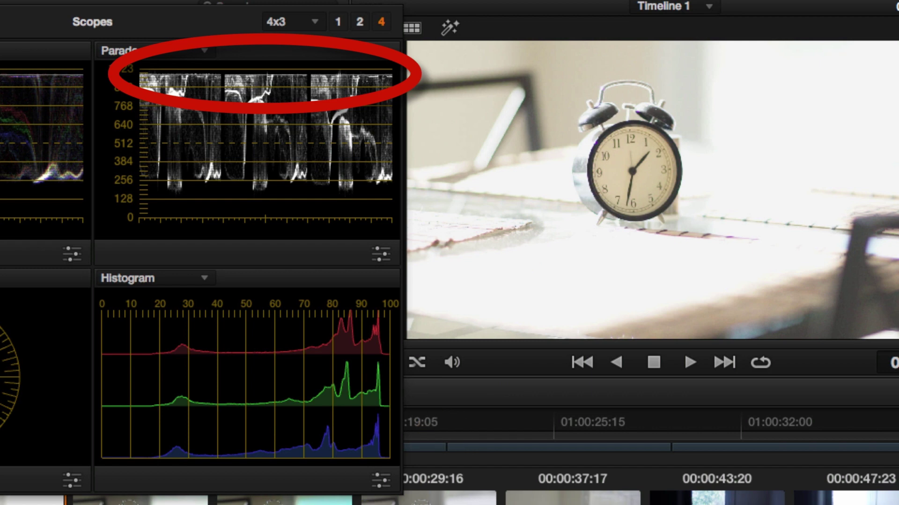
pyautogui.press('Up')
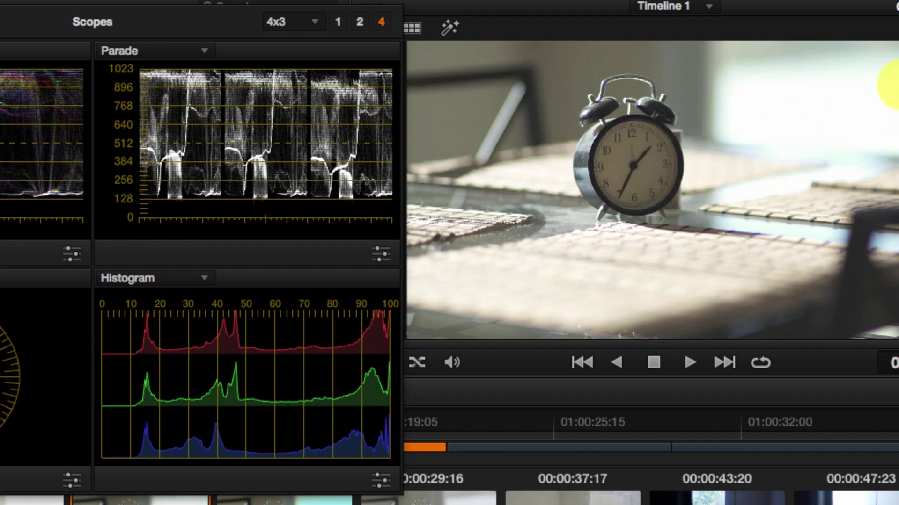
pyautogui.press('Down')
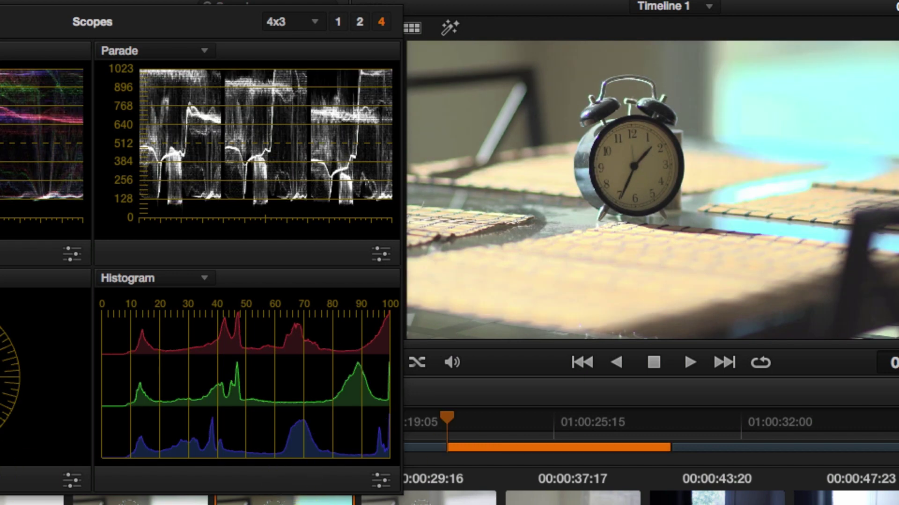
pyautogui.press('Down')
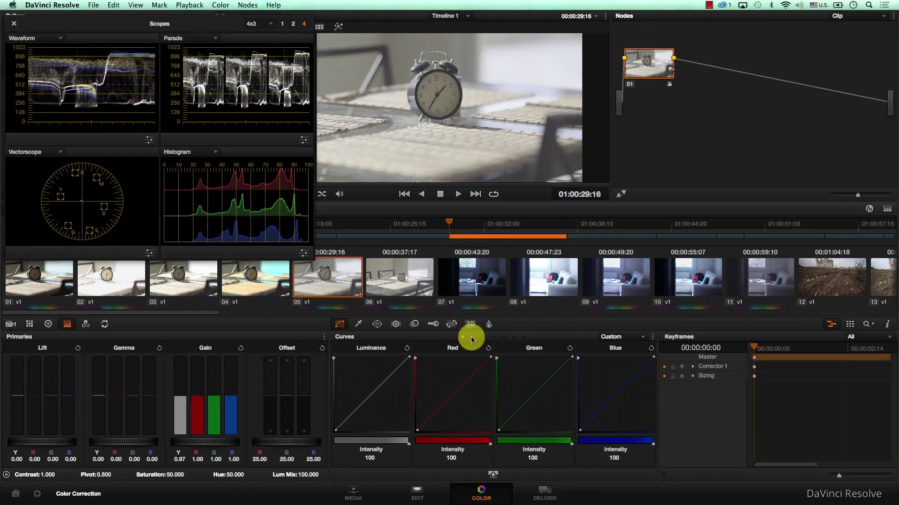
# - Add contrast to clip 05 in the enlarged custom curves by lowering the luminance curve's shadows and raising its highlights
pyautogui.click(471, 337)
pyautogui.click(466, 80)
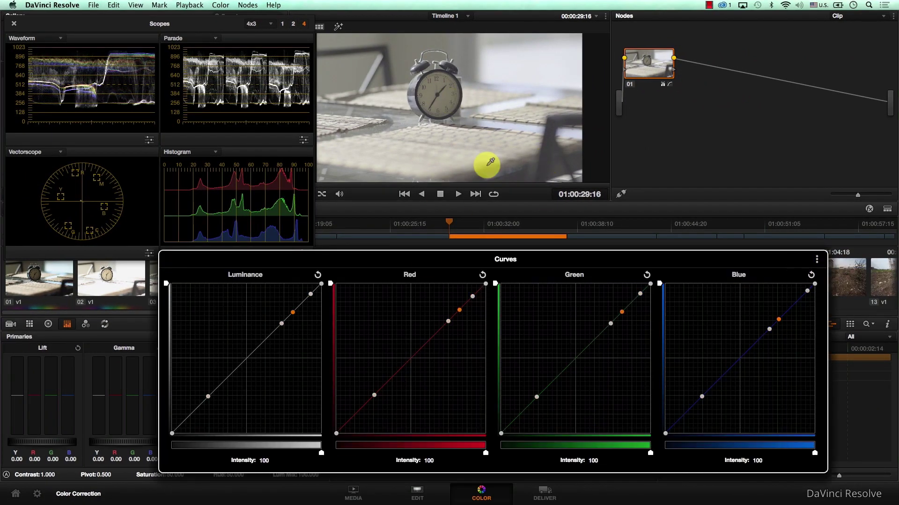
pyautogui.moveTo(213, 393); pyautogui.dragTo(213, 416)
pyautogui.moveTo(274, 322); pyautogui.dragTo(276, 309)
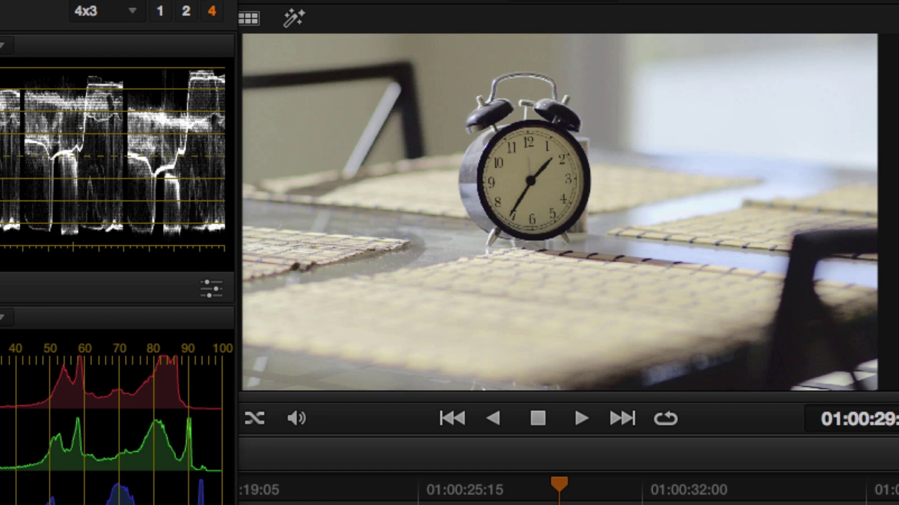
pyautogui.click(586, 279)
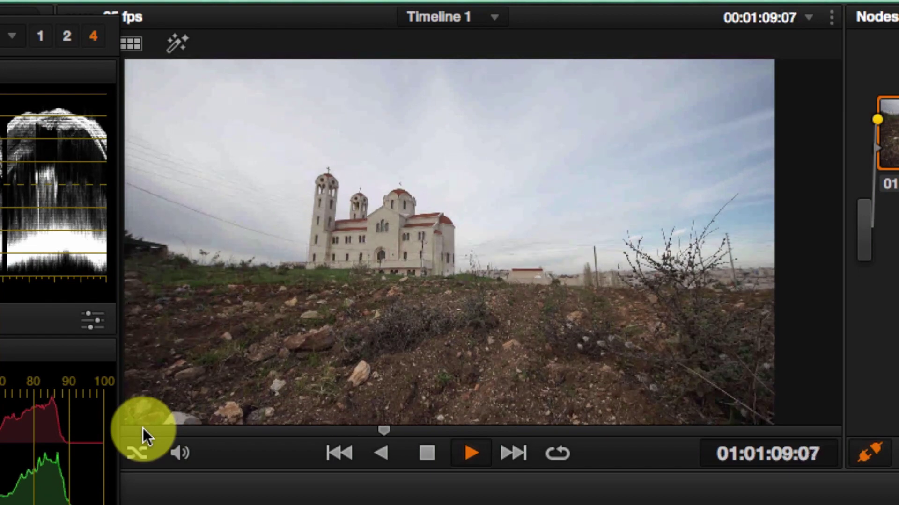
# - Play back the church clips and examine their highlight and shadow levels in the parade and histogram
pyautogui.press('space')
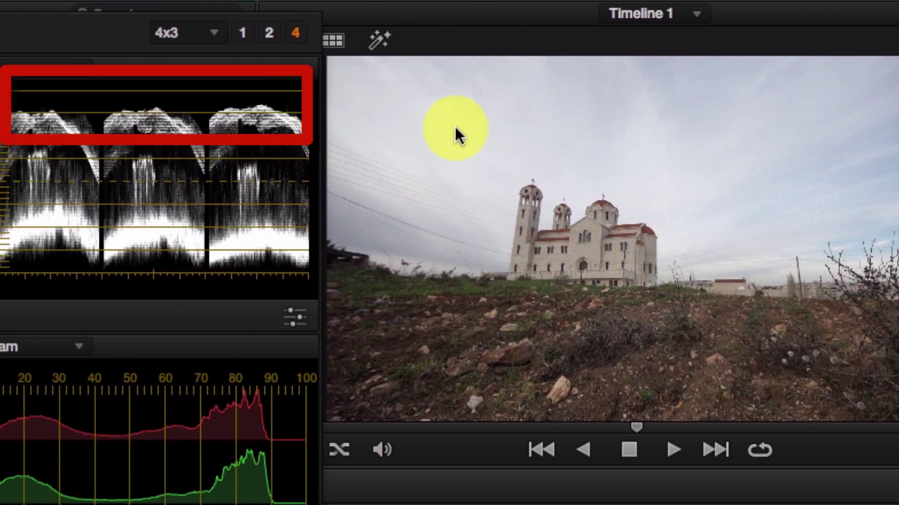
pyautogui.press('space')
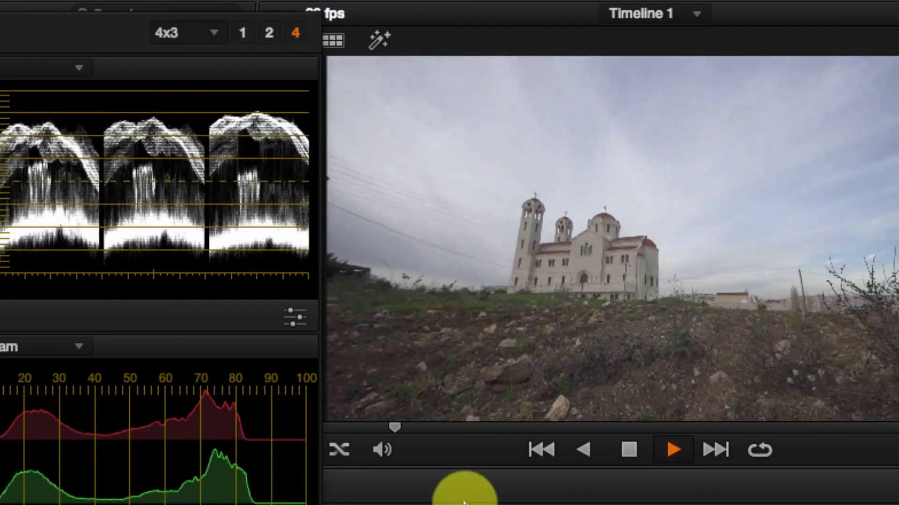
pyautogui.press('space')
pyautogui.press('Home')
pyautogui.press('space')
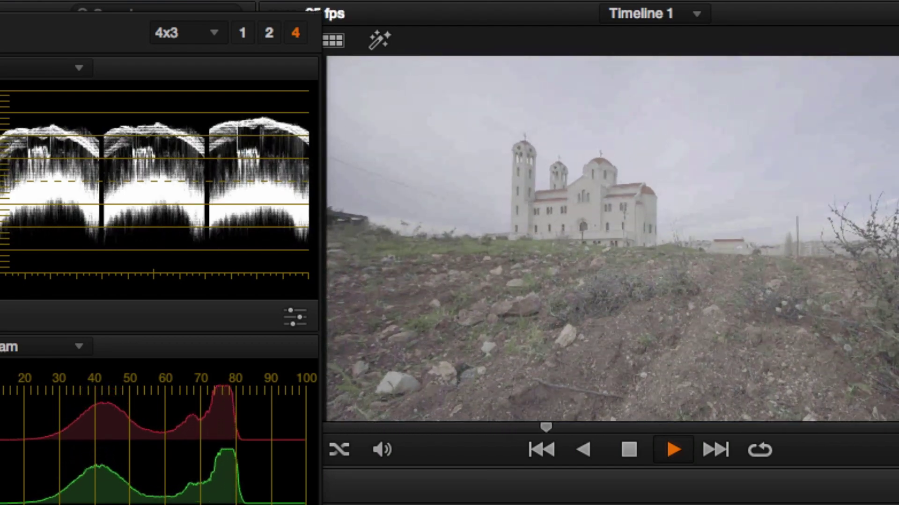
pyautogui.press('space')
# - Shape clip 16's luminance curve into an S-curve with lowered shadows and raised highlights
pyautogui.click(203, 152)
pyautogui.press('Left')
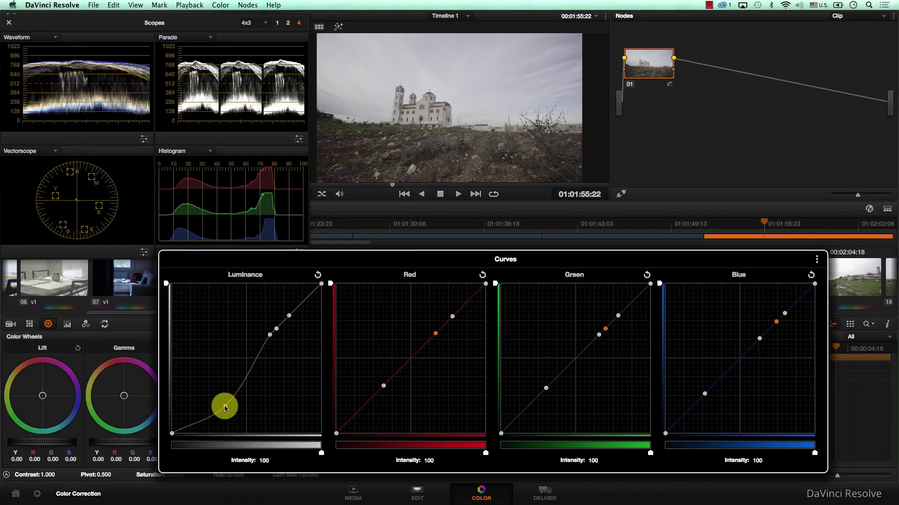
pyautogui.moveTo(288, 322); pyautogui.dragTo(292, 303)
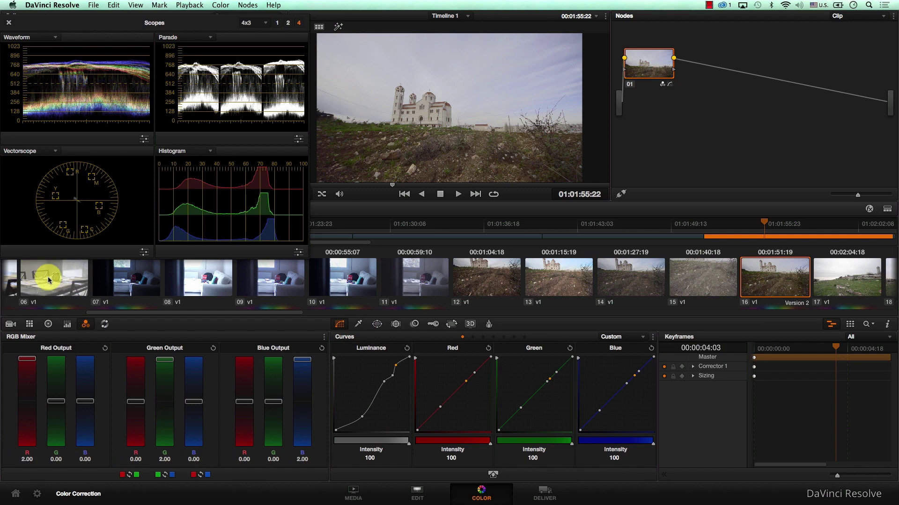
# - With the Log color wheels, raise clip 16's Highlight to 0.32 and lower its Shadow to -0.02 on all channels
pyautogui.click(49, 324)
pyautogui.moveTo(187, 442); pyautogui.dragTo(201, 445)
pyautogui.moveTo(52, 442); pyautogui.dragTo(56, 445)
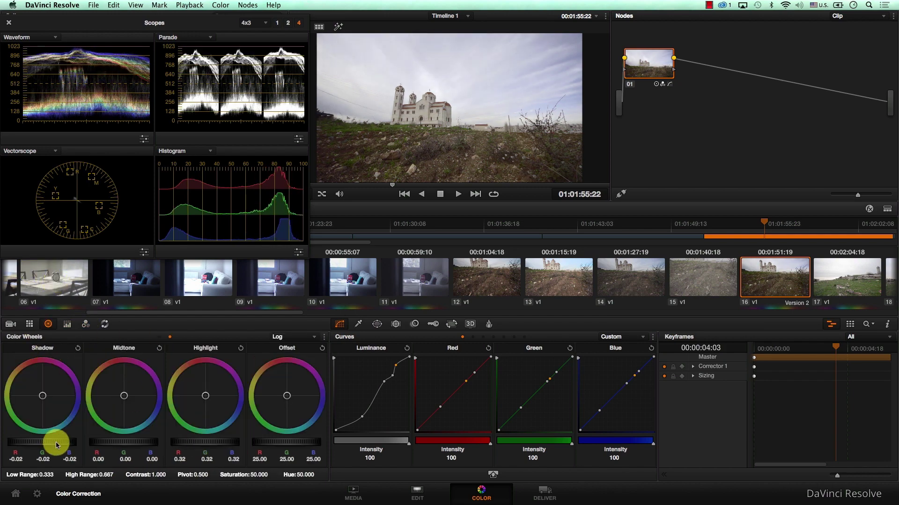